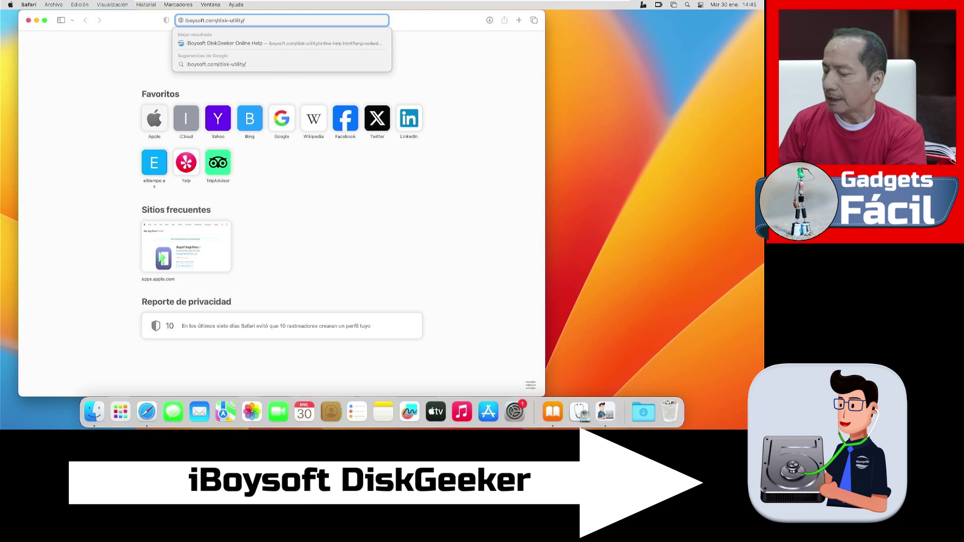
Load the iboysoft.com/disk-utility/ page to view iBoysoft DiskGeeker's download offer, and quit the browser
key("Return")
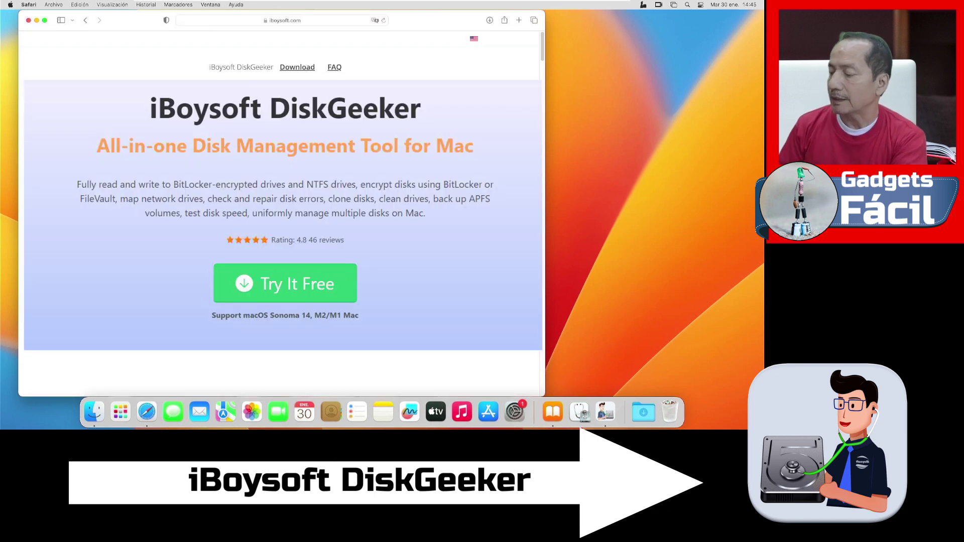
key("super+q")
Open the Mac OS folder on the desktop, locate the diskgeeker.dmg installer, and close the folder window
left_click(33, 60)
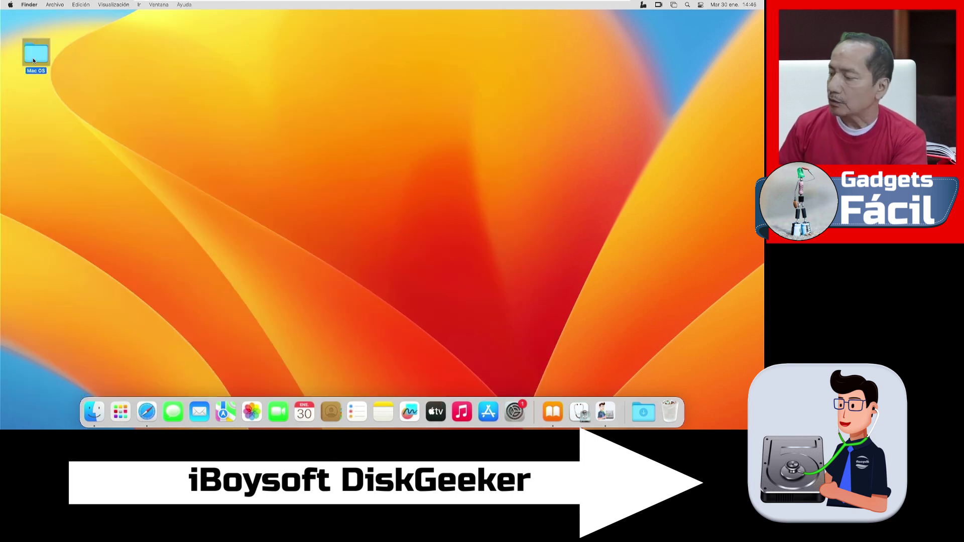
key("super+o")
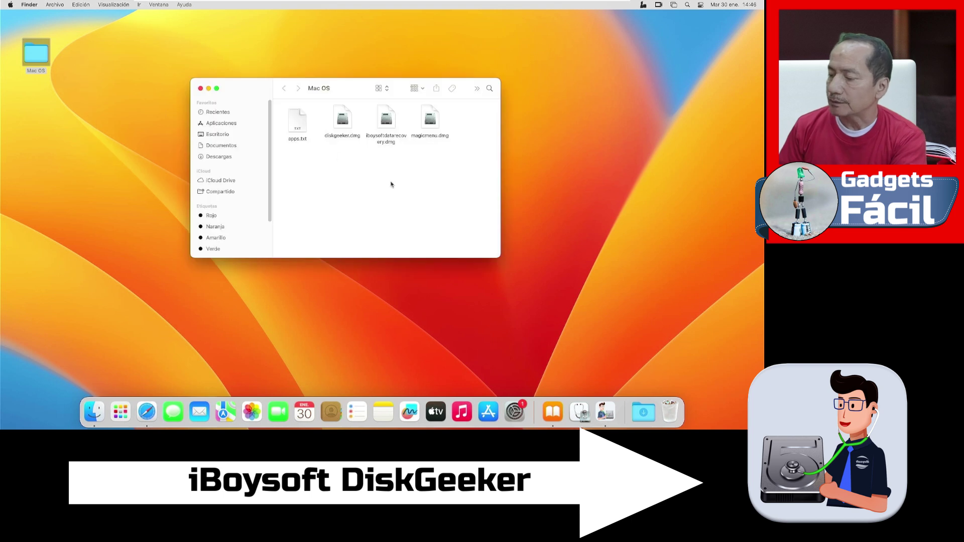
left_click(342, 123)
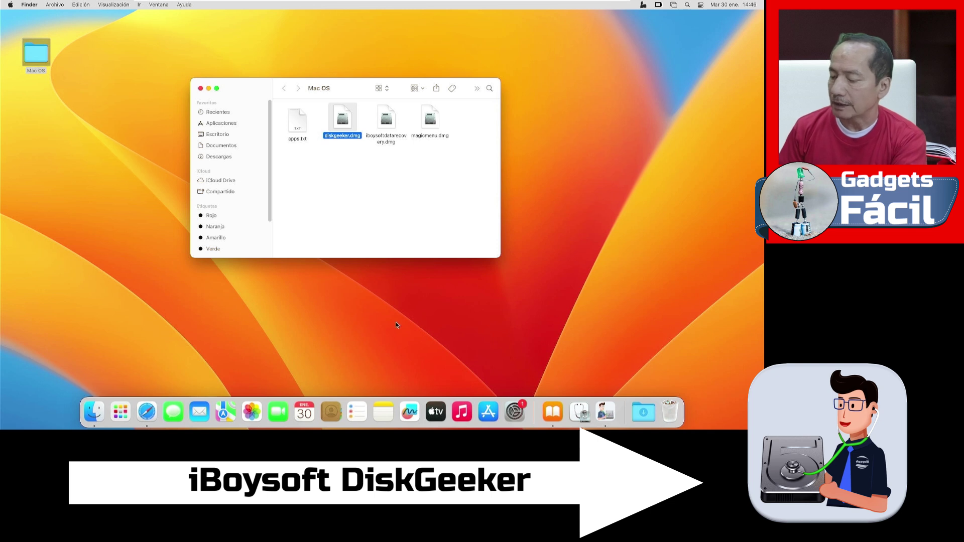
left_click(200, 89)
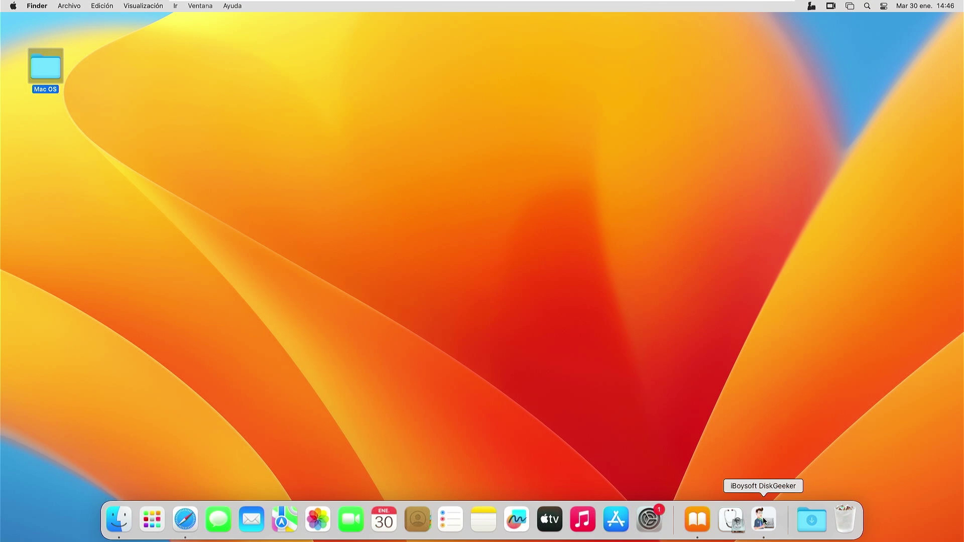
Launch iBoysoft DiskGeeker and empty the Trash
left_click(763, 520)
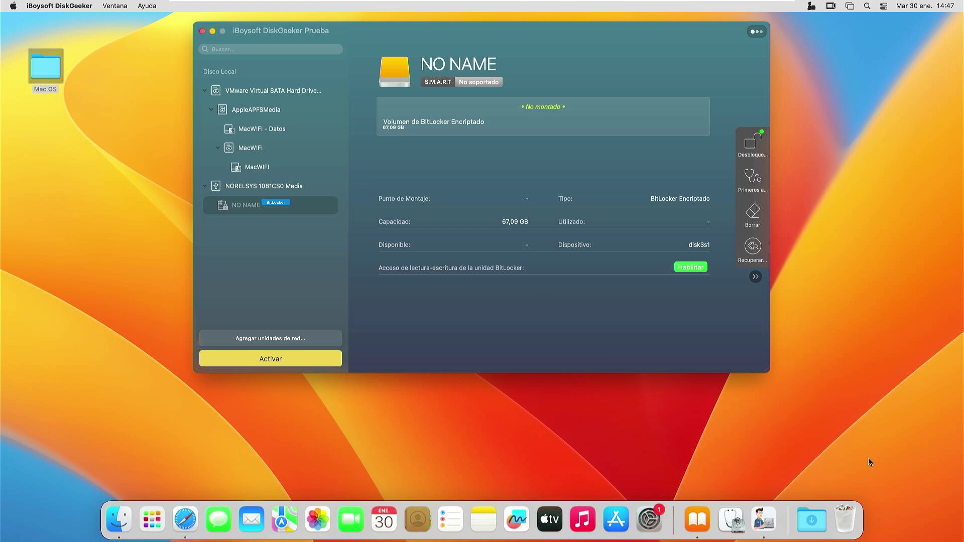
right_click(844, 516)
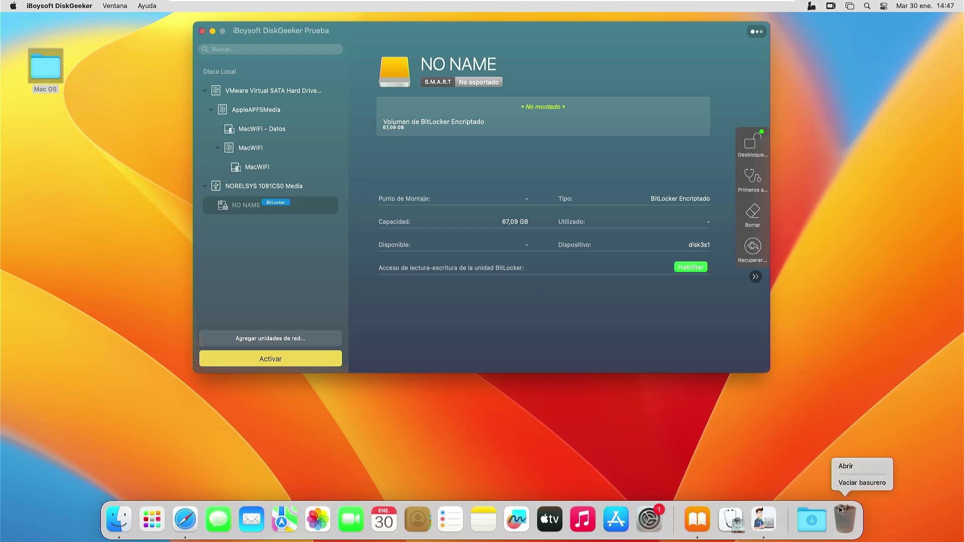
left_click(850, 484)
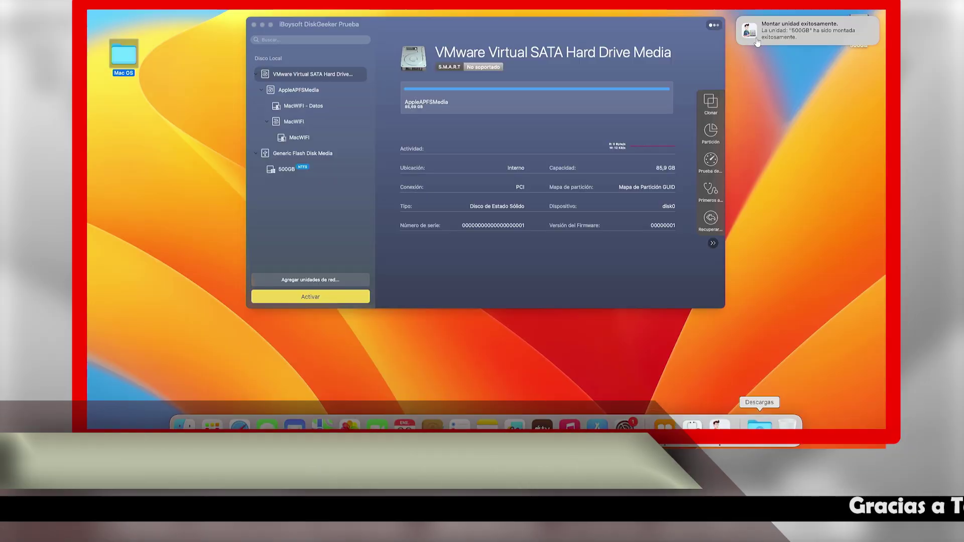
Dismiss the drive-mounted notification, open the 500GB drive from the desktop to check its contents, and close its window
mouse_move(738, 19)
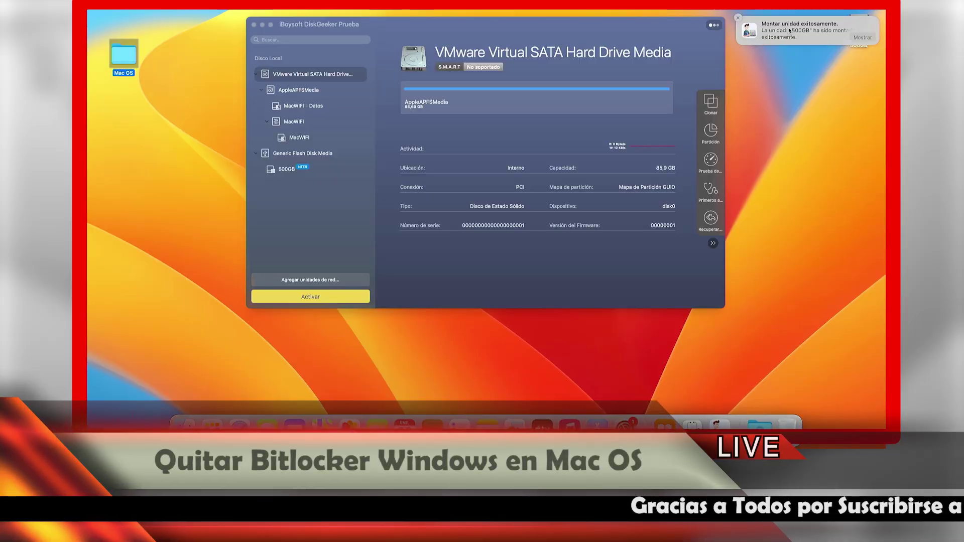
left_click(738, 19)
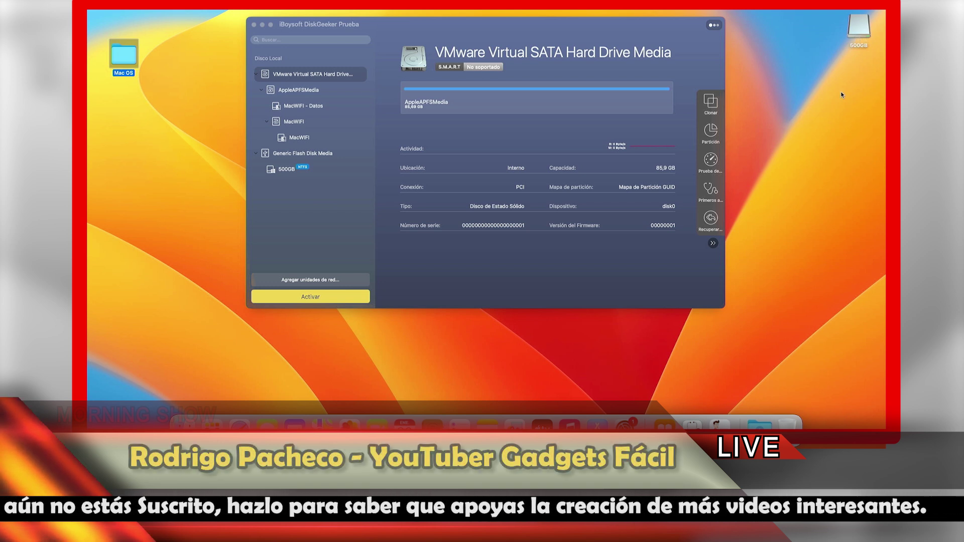
left_click(860, 31)
double_click(860, 31)
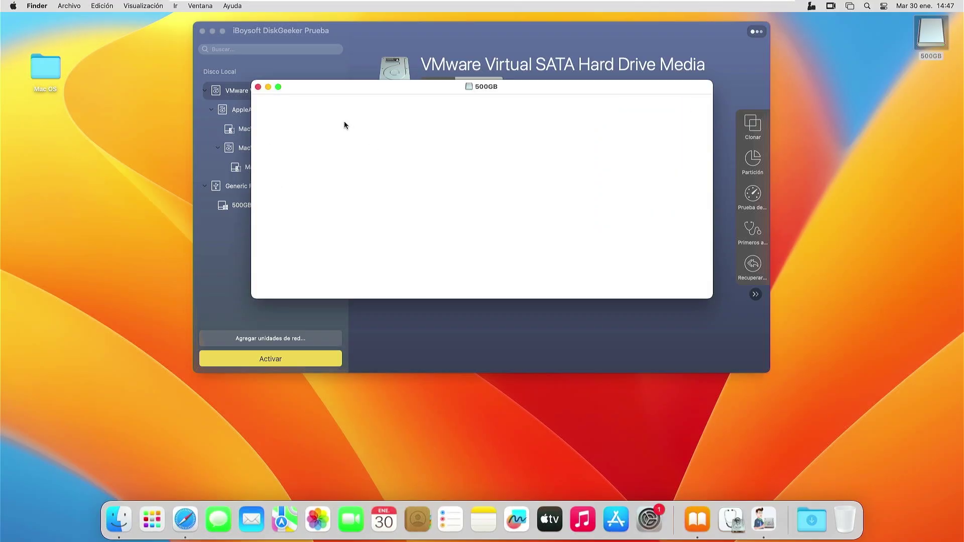
left_click(258, 88)
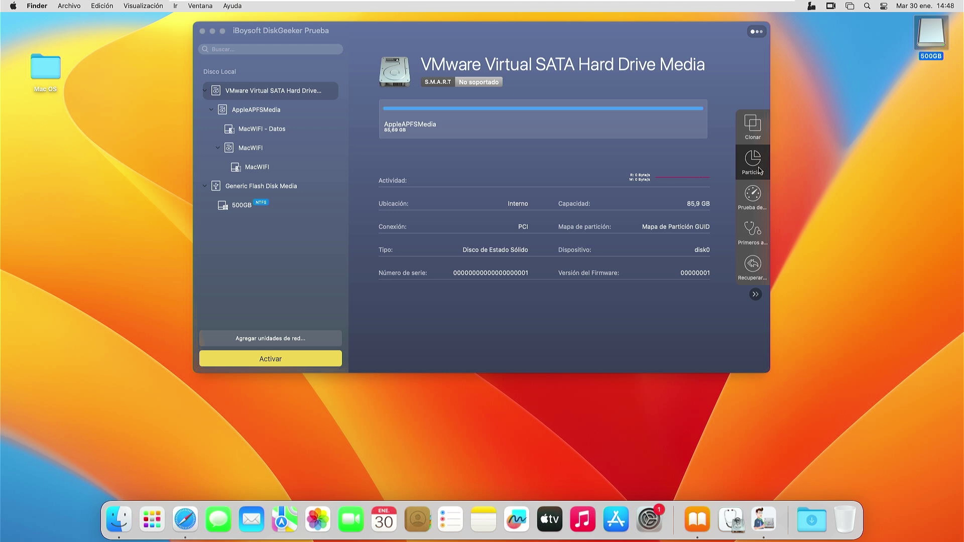
Run a First Aid verification on the 500GB NTFS volume in DiskGeeker and read its report through to the end
left_click(762, 200)
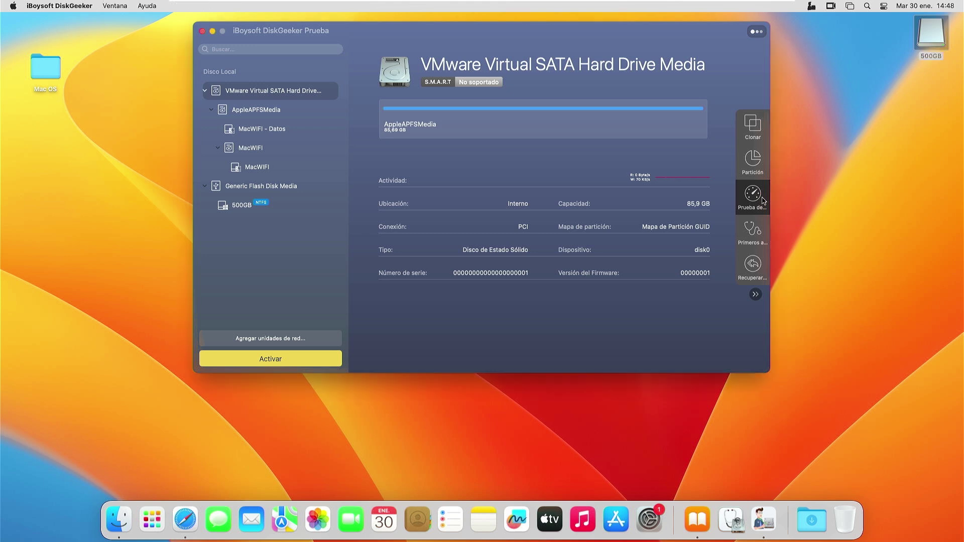
left_click(257, 208)
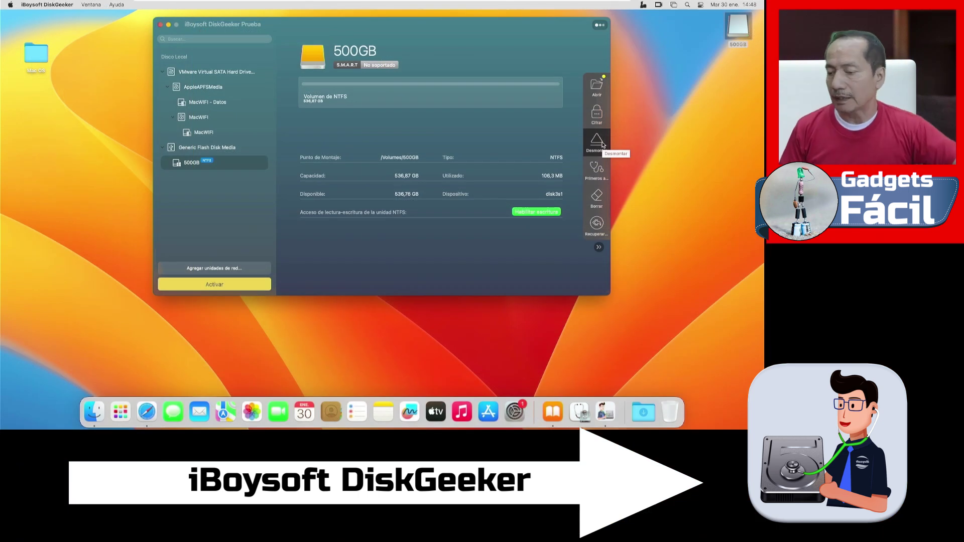
left_click(597, 171)
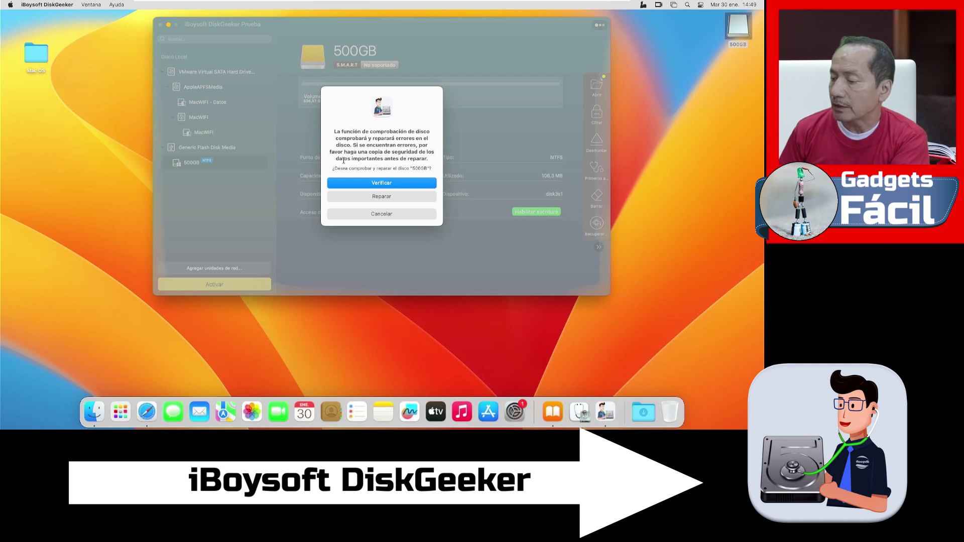
left_click(386, 186)
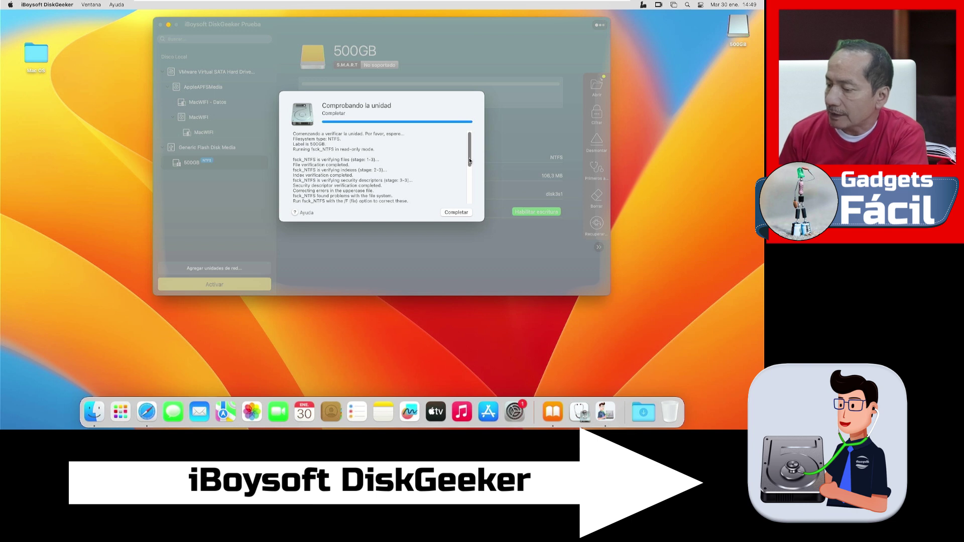
left_click_drag(469, 163, 470, 202)
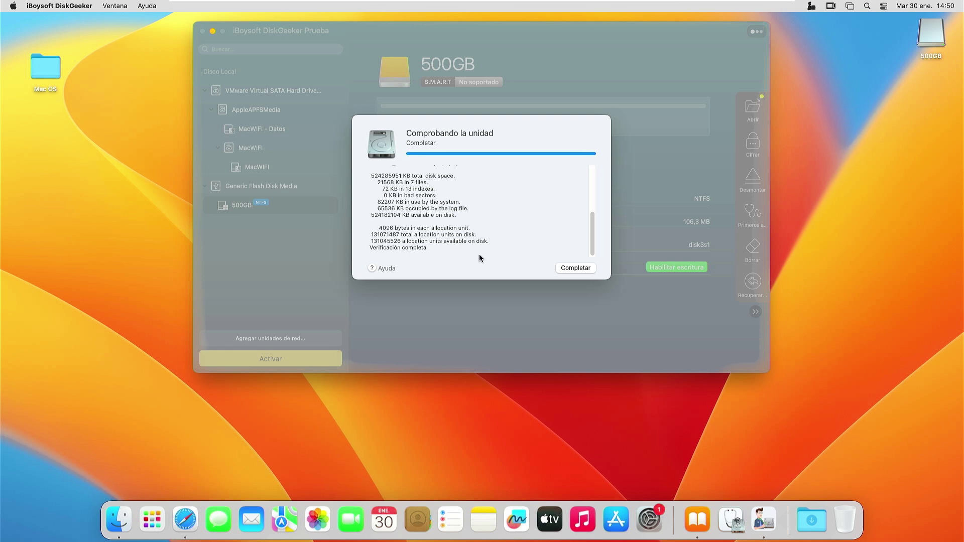
left_click(576, 268)
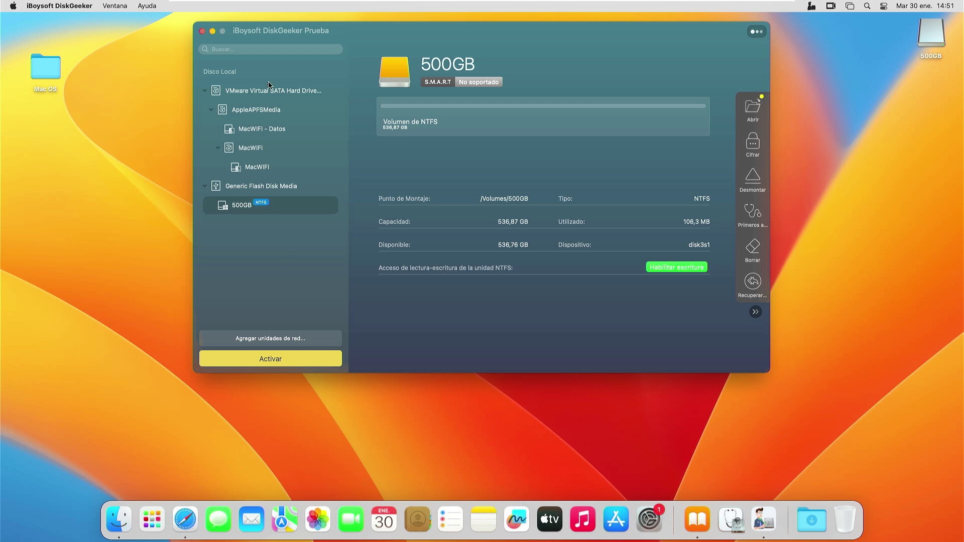
Try to clone VMware Virtual SATA Hard Drive Media onto Generic Flash Disk Media, declining the product activation
left_click(273, 96)
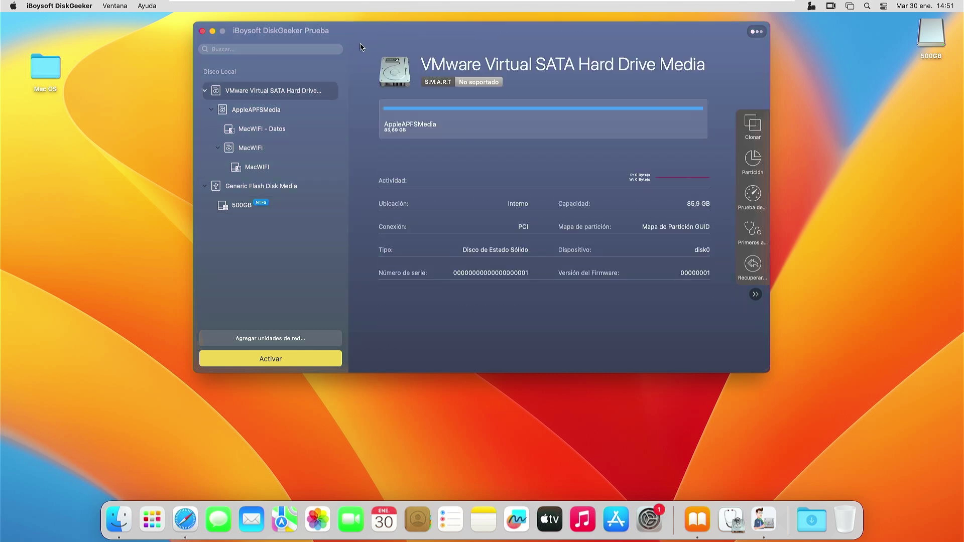
left_click(751, 132)
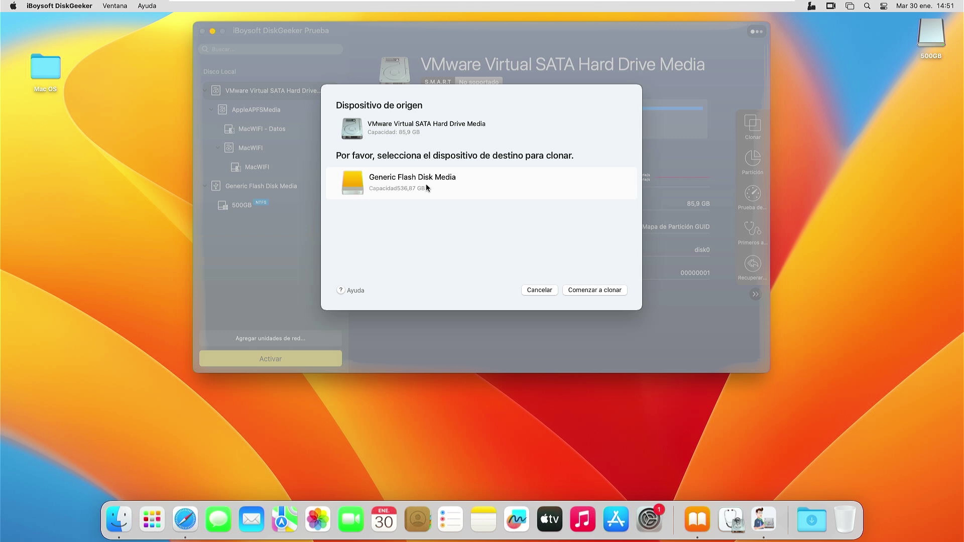
left_click(592, 290)
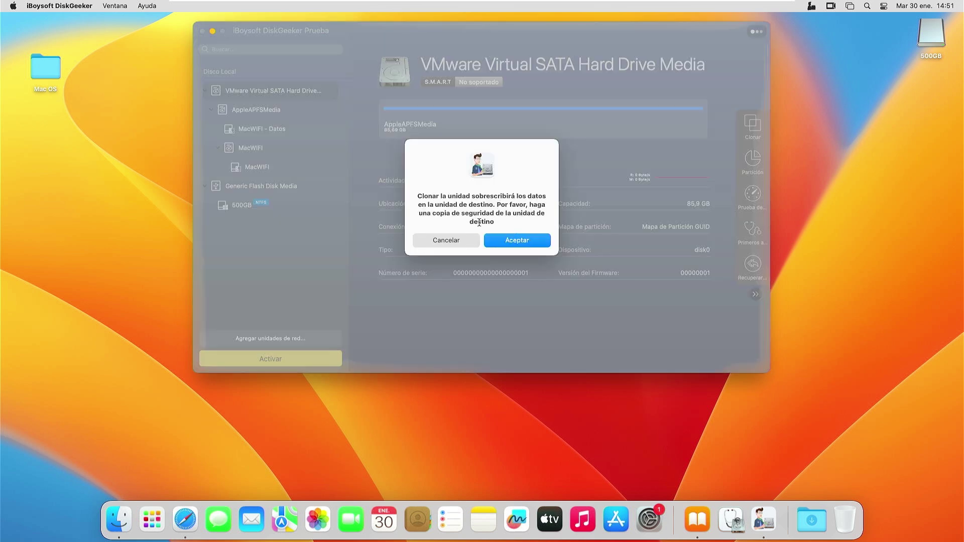
left_click(517, 241)
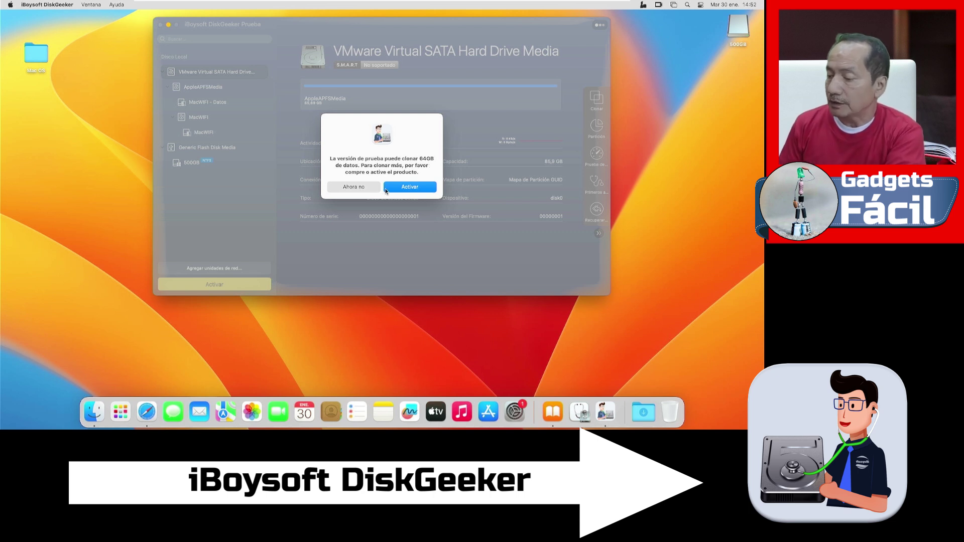
left_click(360, 187)
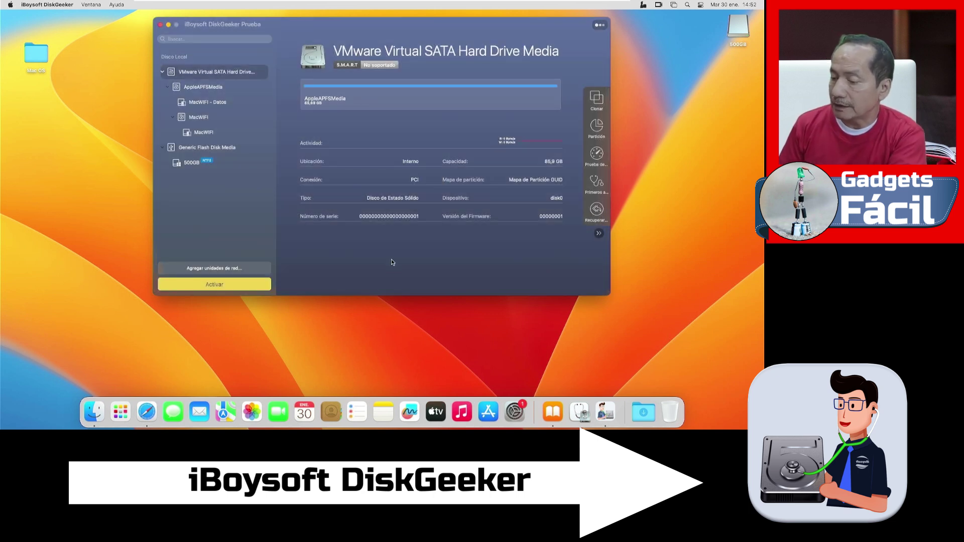
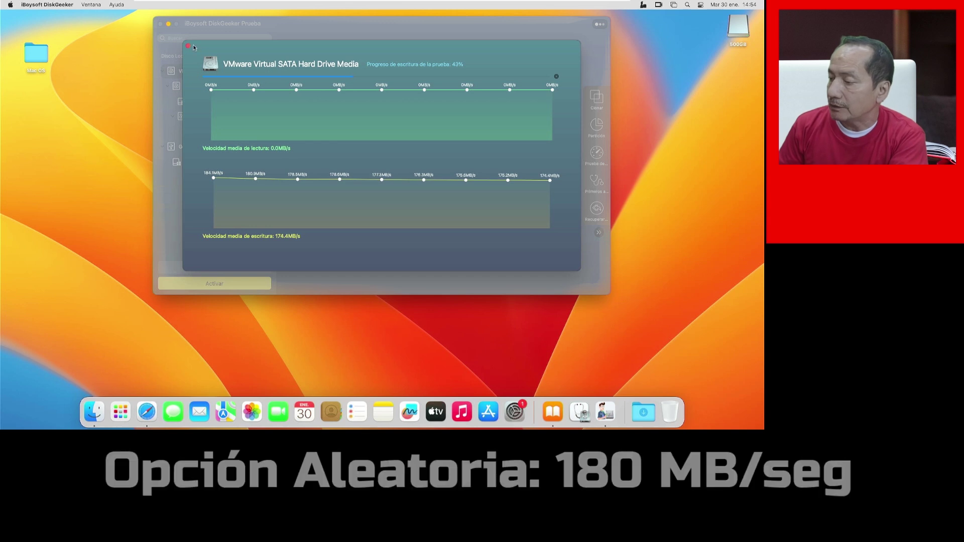
Stop the running speed test of VMware Virtual SATA Hard Drive Media and return to the test mode selection
left_click(188, 47)
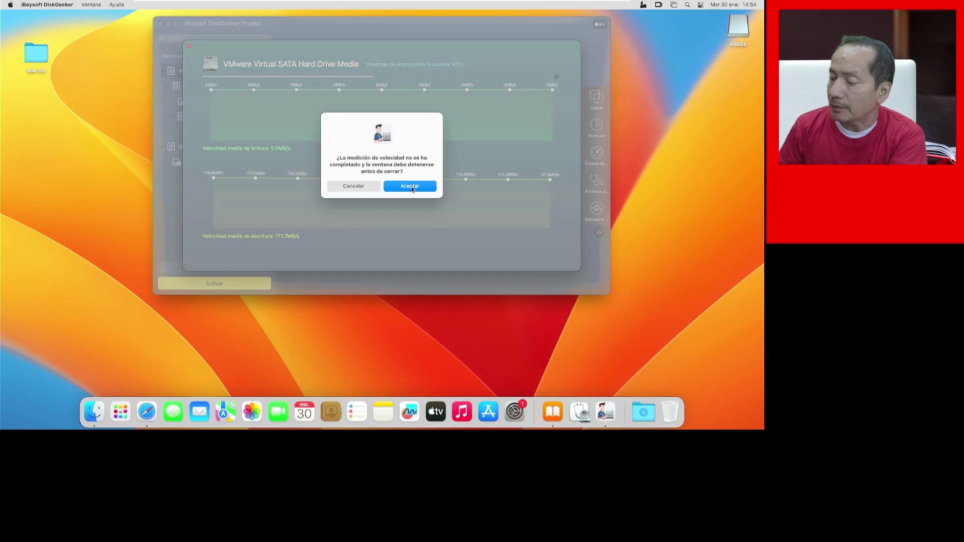
left_click(412, 189)
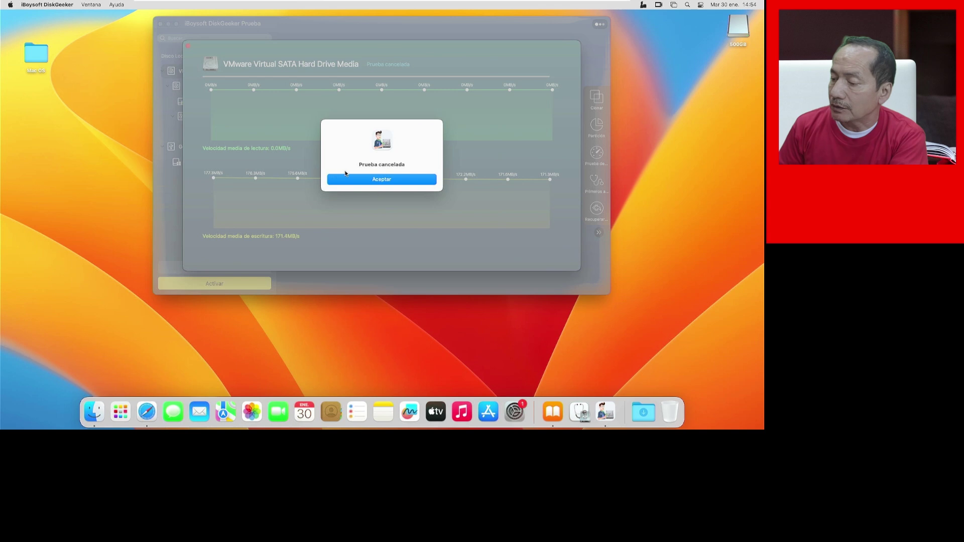
left_click(400, 180)
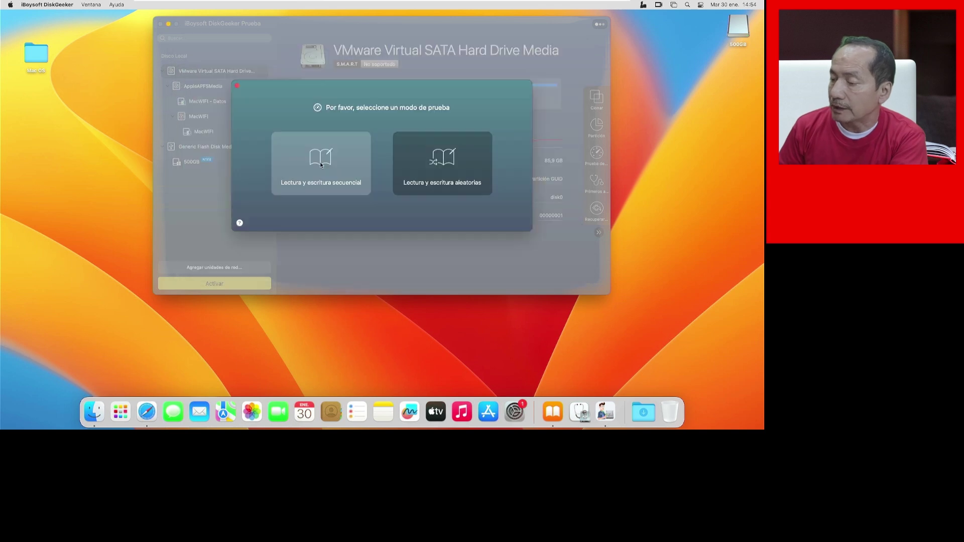
Run the sequential read and write speed test on VMware Virtual SATA Hard Drive Media, review the speeds, and close the test
left_click(325, 165)
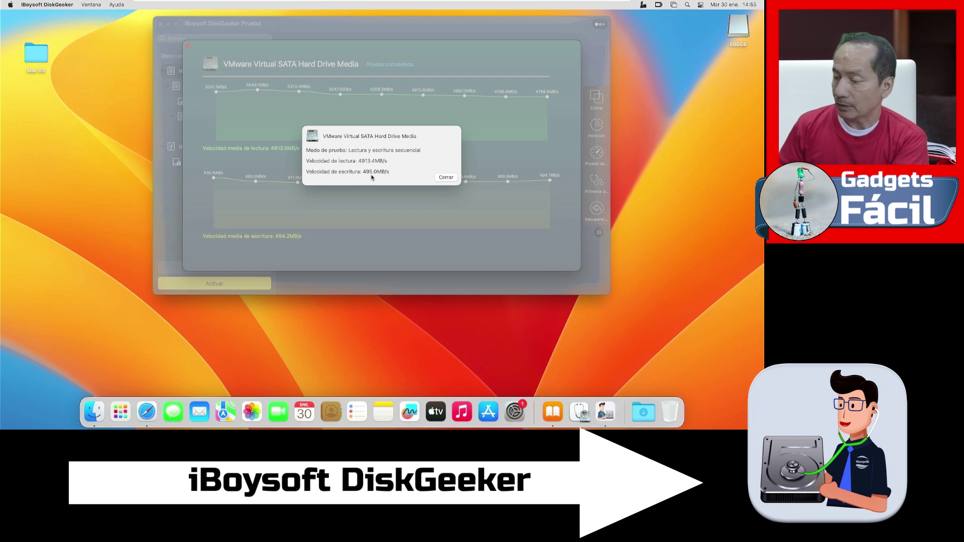
left_click(446, 178)
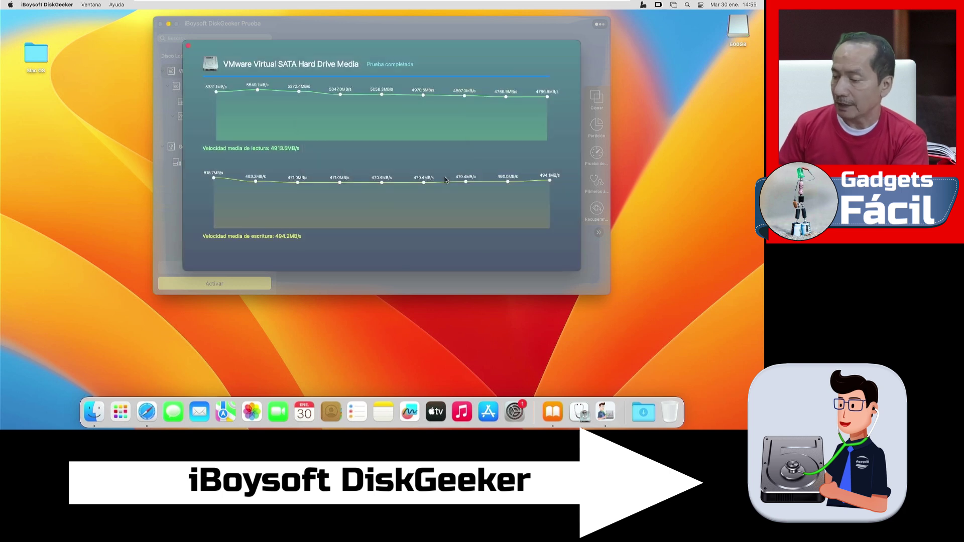
left_click(188, 47)
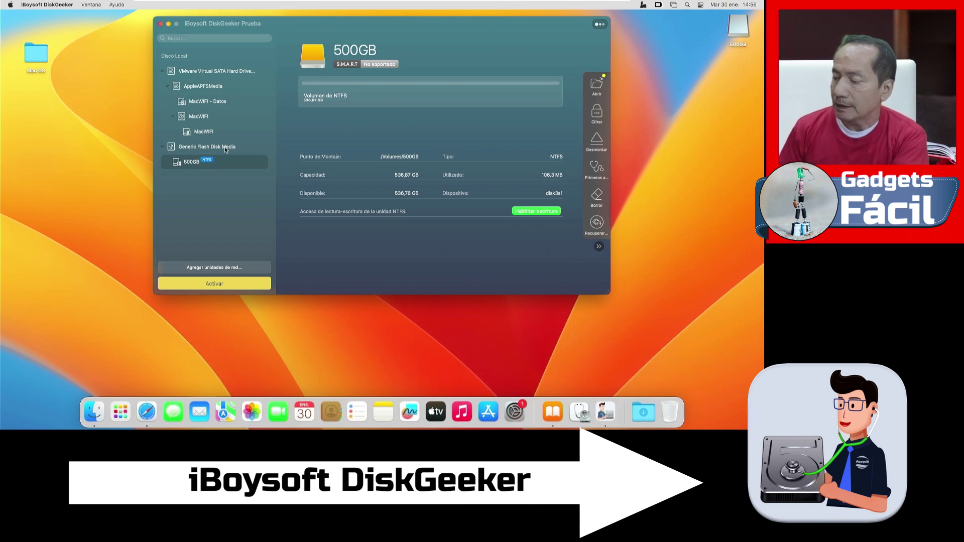
Compare the details and available tools of Generic Flash Disk Media with those of its 500GB volume
left_click(225, 147)
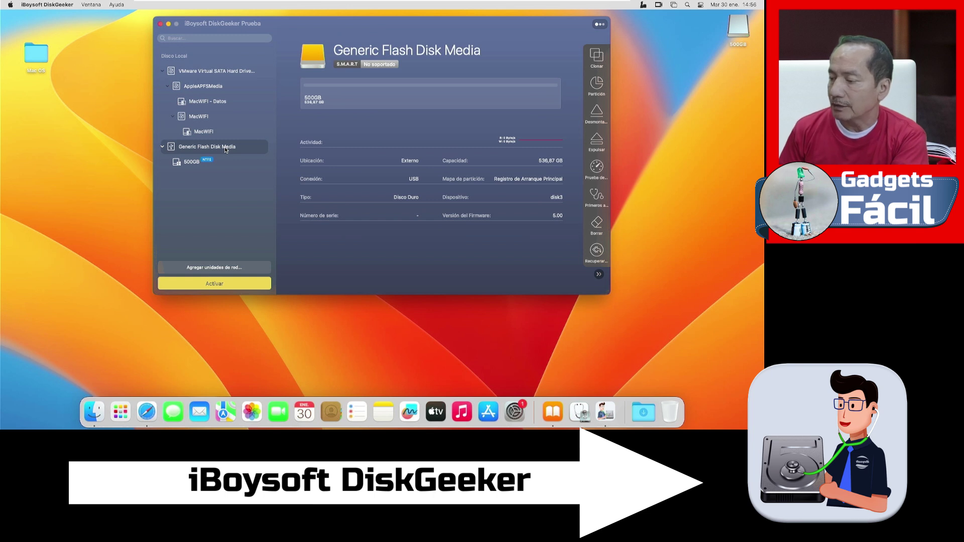
left_click(199, 162)
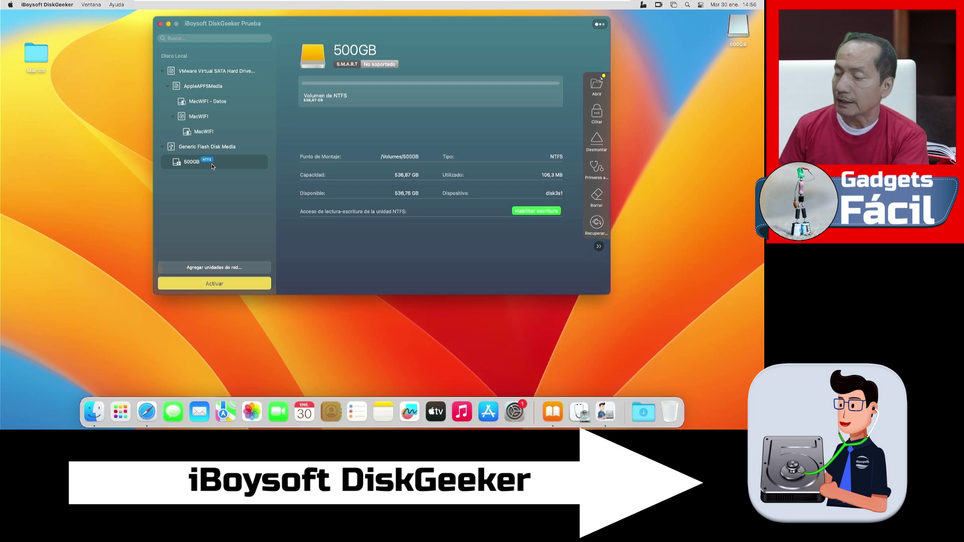
left_click(234, 147)
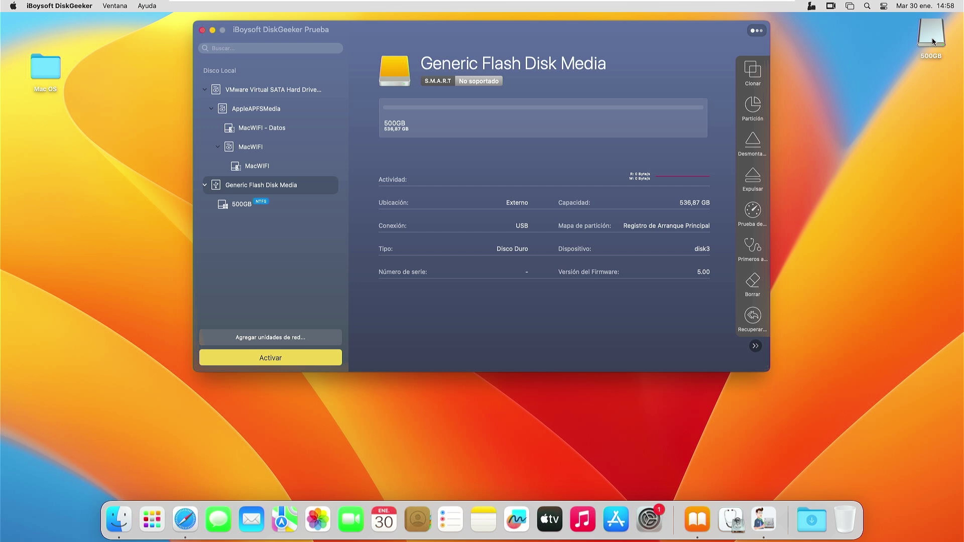
Eject the whole Generic Flash Disk Media drive that holds the 500GB volume
left_click(932, 38)
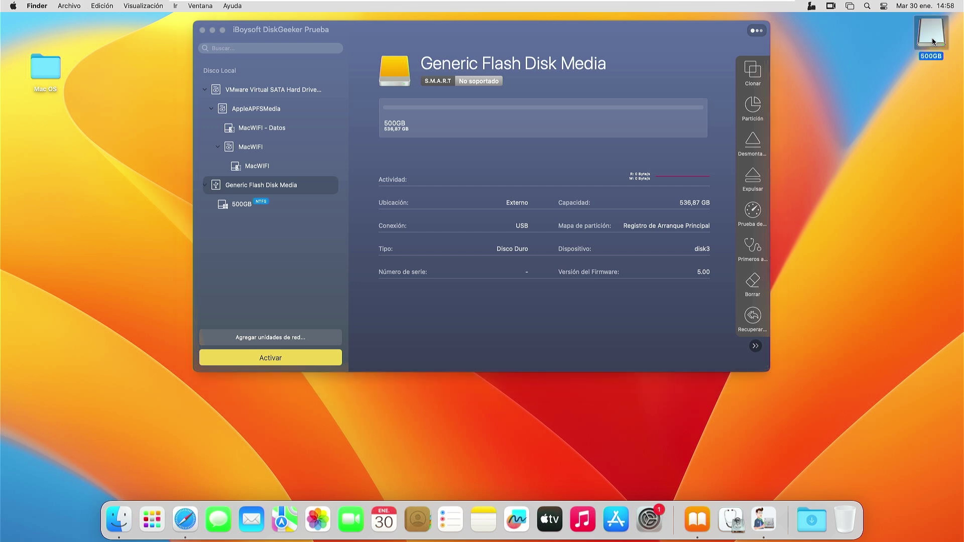
right_click(931, 38)
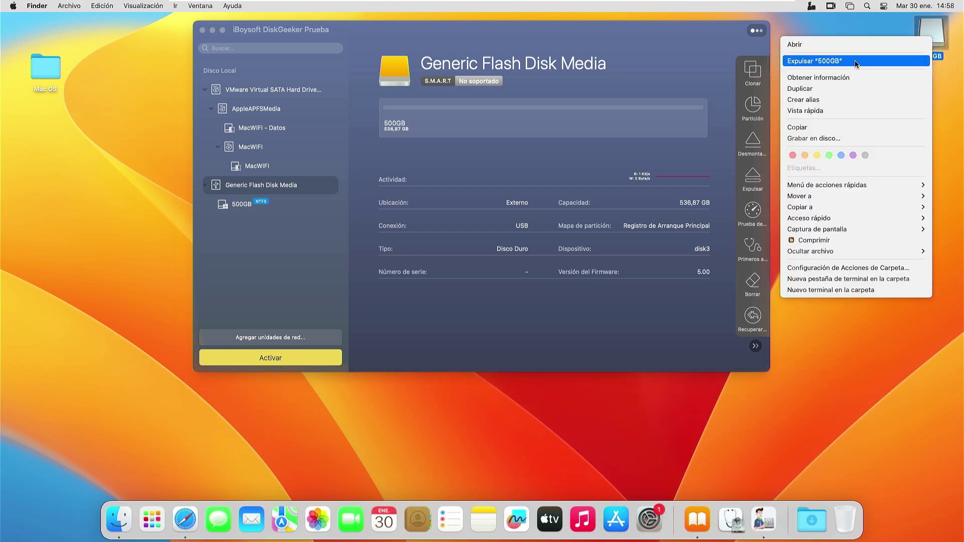
left_click(814, 340)
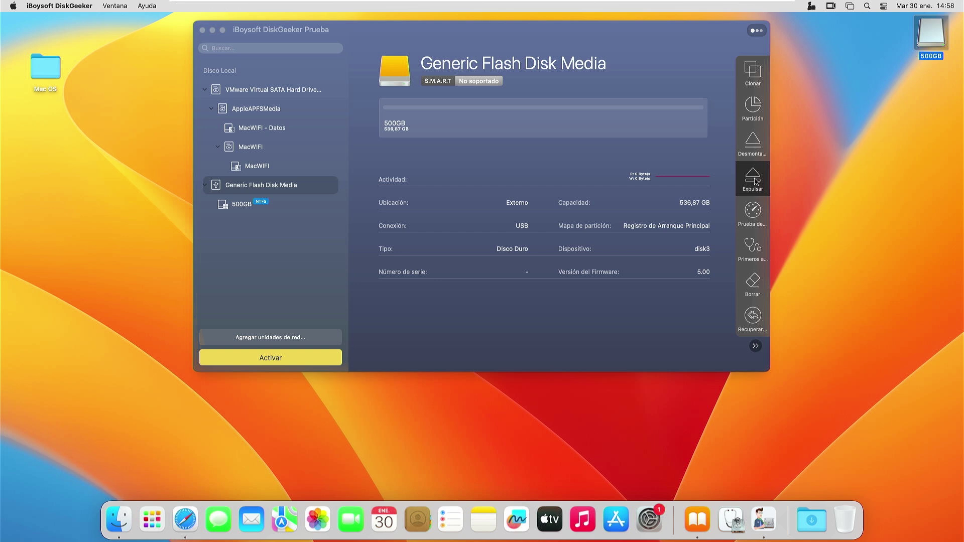
left_click(756, 182)
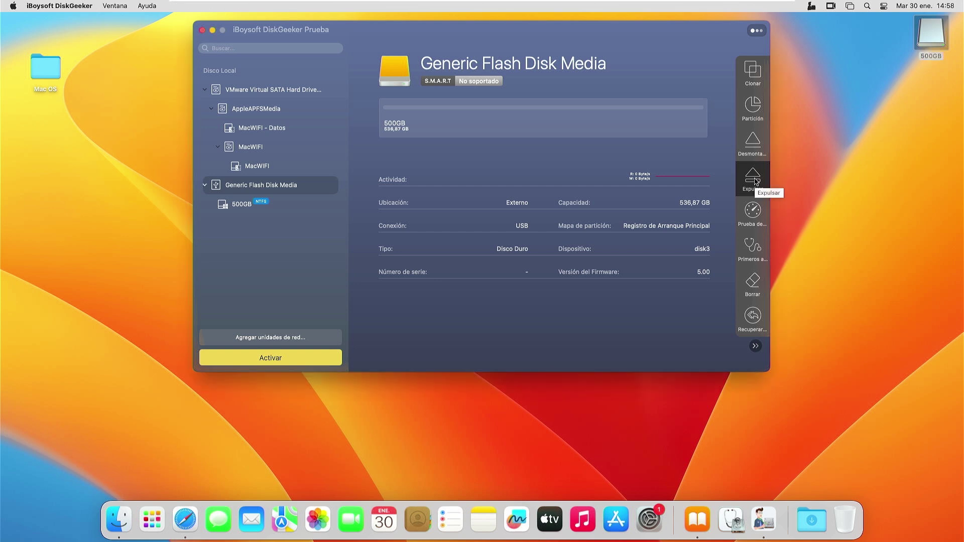
left_click(756, 182)
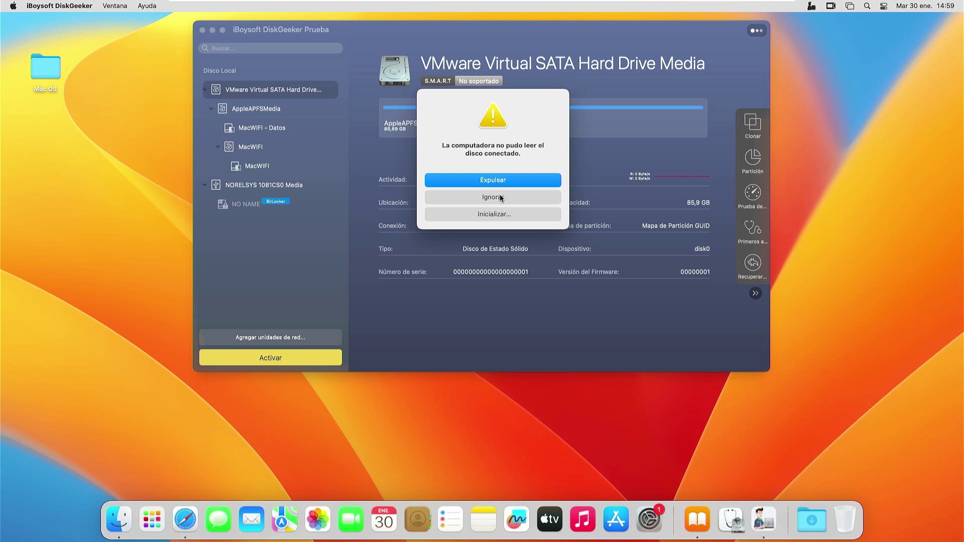
Ignore the unreadable-disk alert and inspect the details of NORELSYS 1081CS0 Media and its BitLocker volume NO NAME
left_click(500, 198)
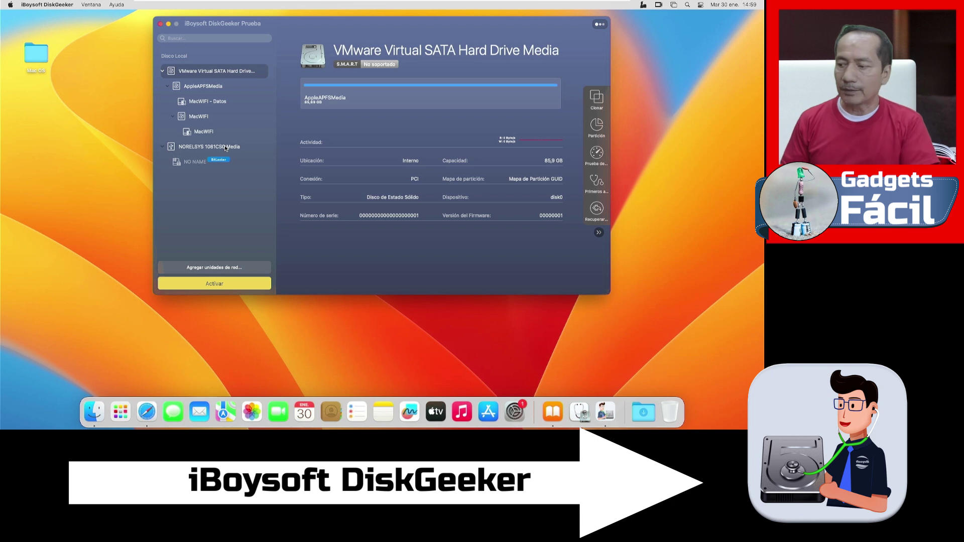
left_click(226, 147)
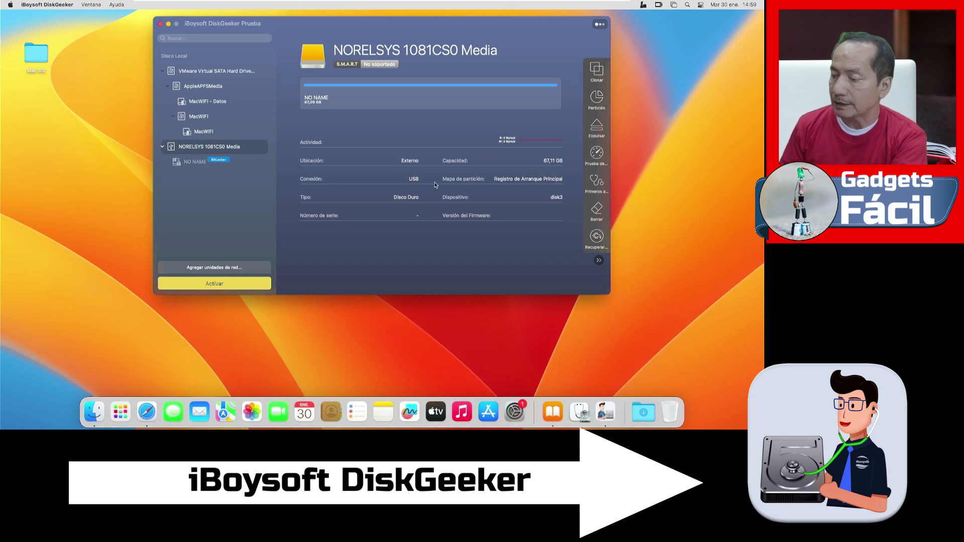
left_click(195, 162)
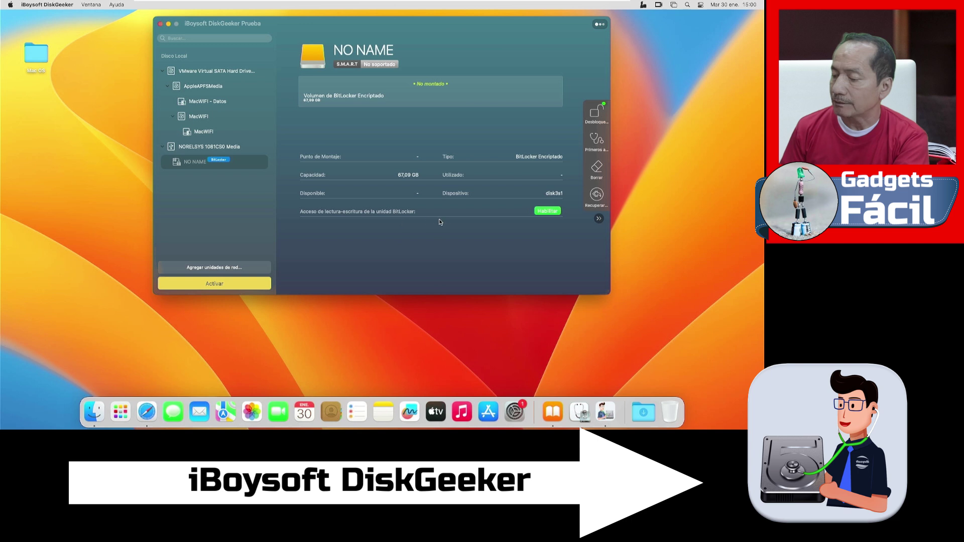
Try to enable read-write access to the BitLocker volume NO NAME and to unlock it, without buying or activating a licence
left_click(546, 211)
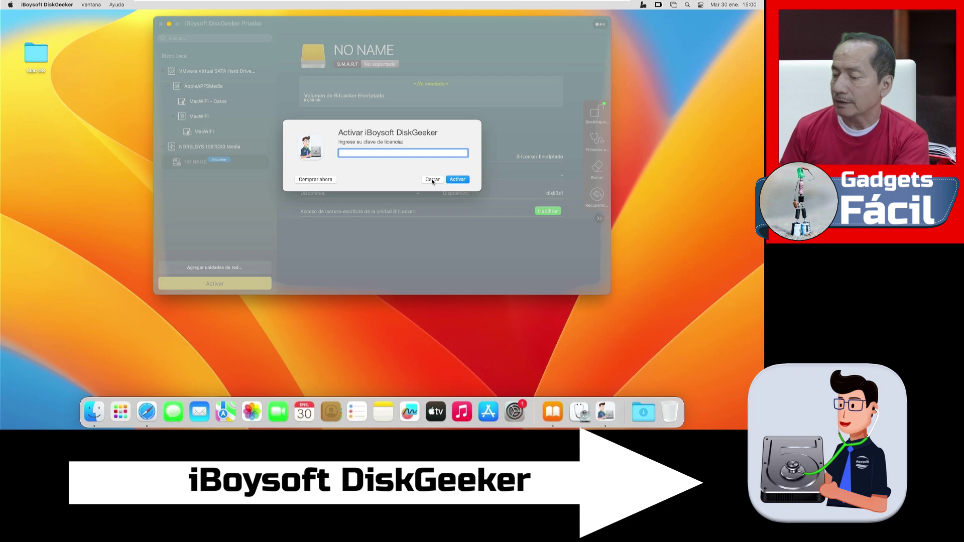
left_click(432, 180)
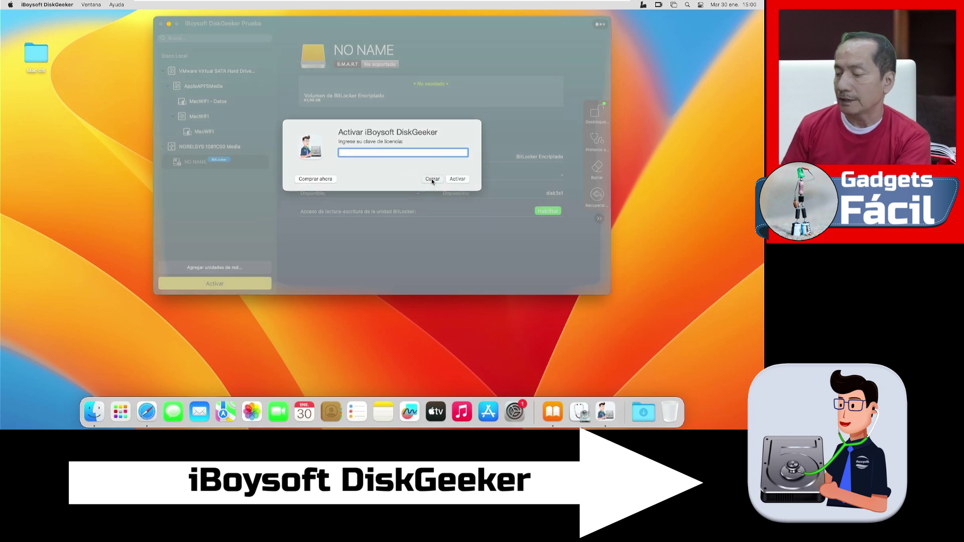
left_click(599, 115)
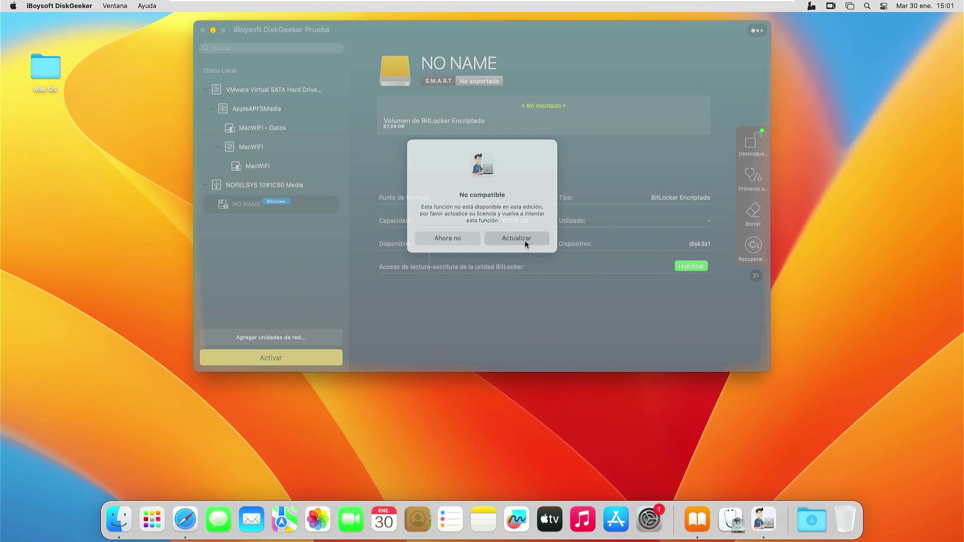
left_click(525, 239)
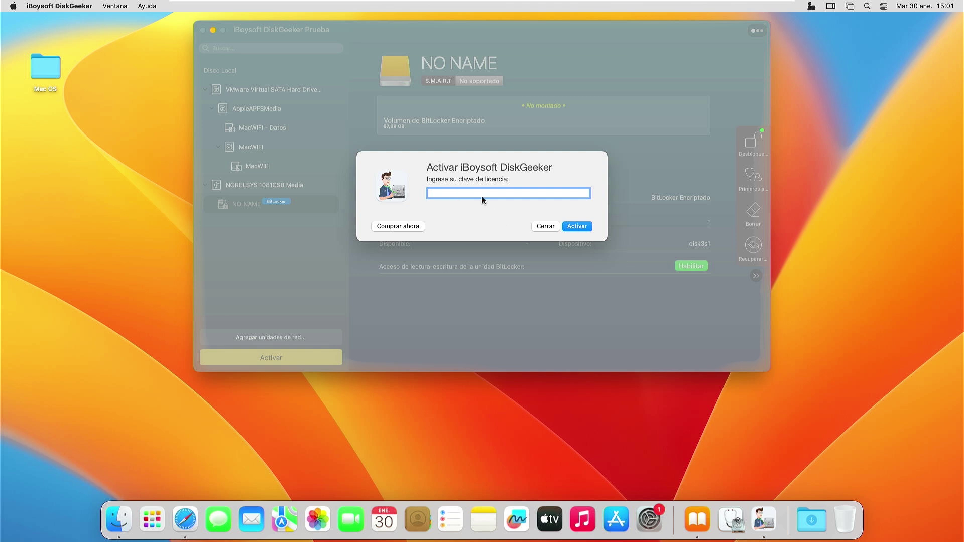
left_click(399, 227)
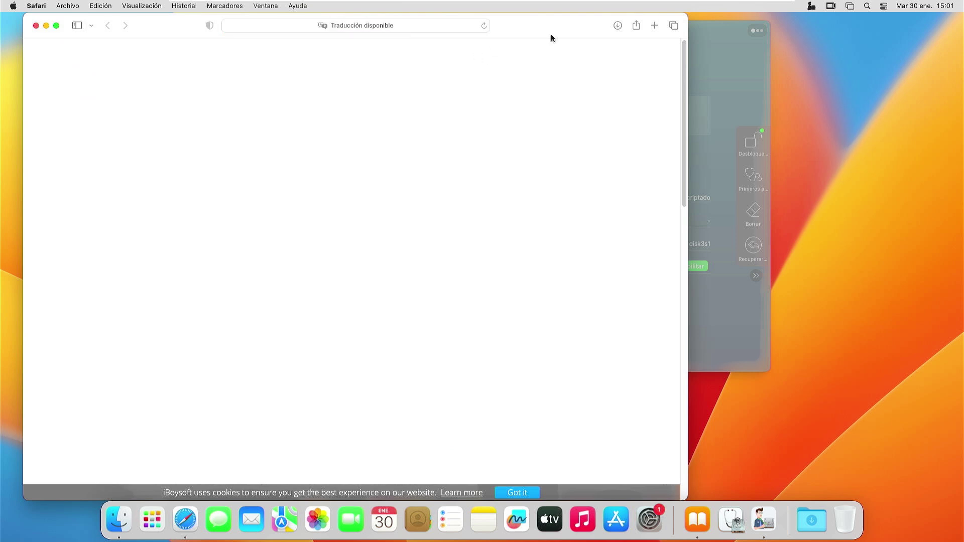
left_click(36, 26)
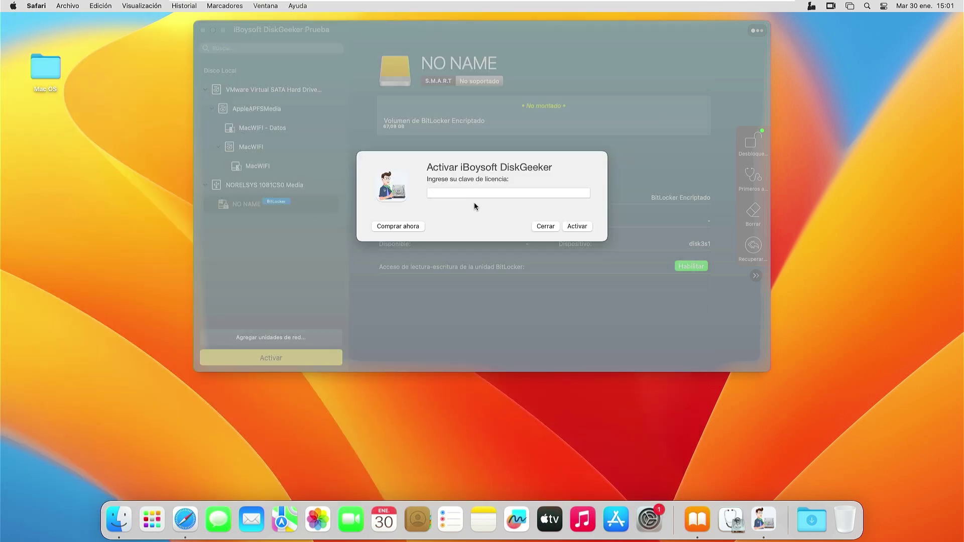
left_click(547, 227)
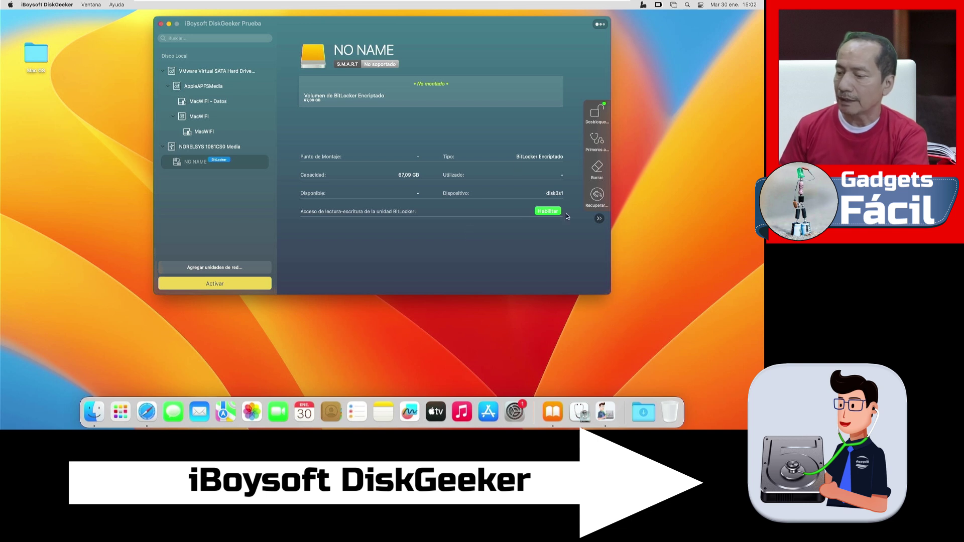
left_click(214, 146)
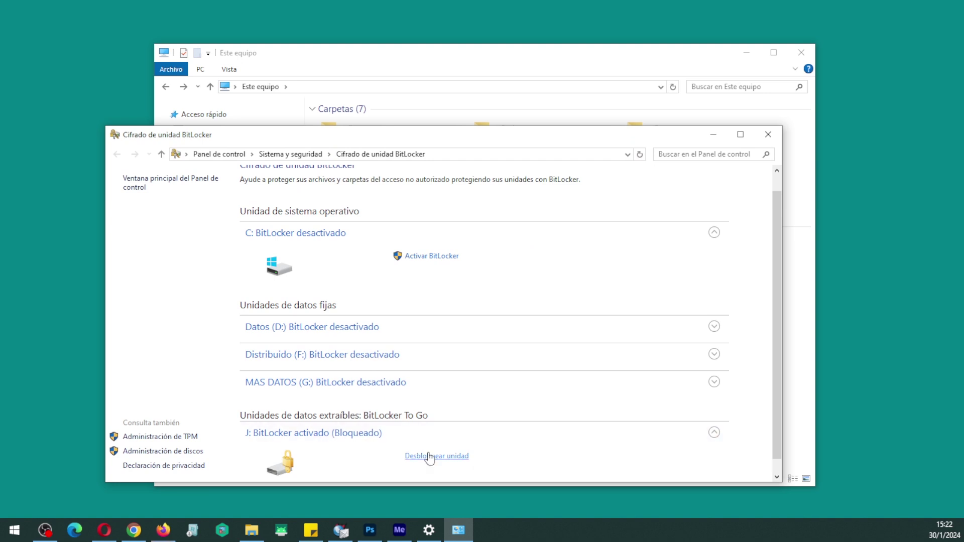
Switch to Windows' BitLocker Drive Encryption, unlock removable drive J: and check its fotos folder, closing the windows when done
left_click_drag(454, 142, 500, 98)
left_click(481, 417)
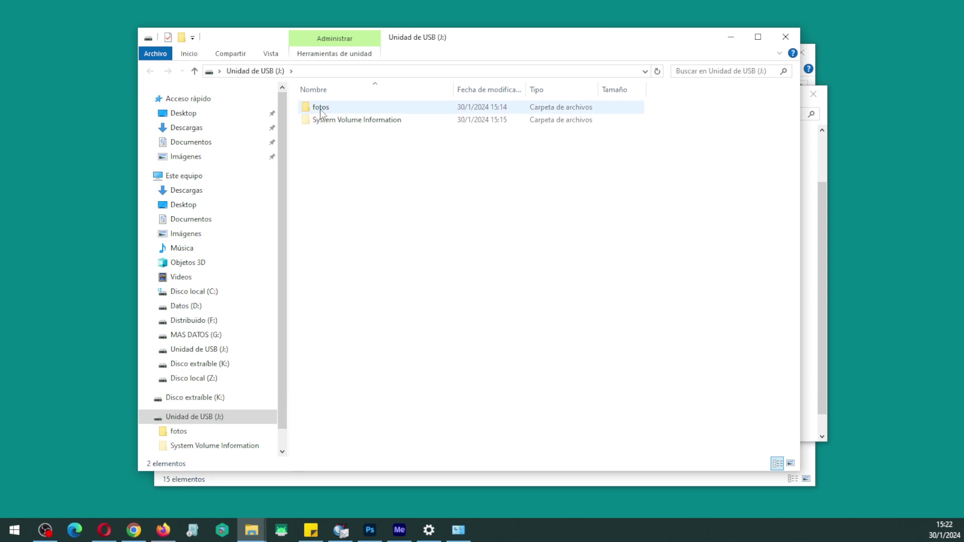
double_click(318, 107)
left_click(786, 37)
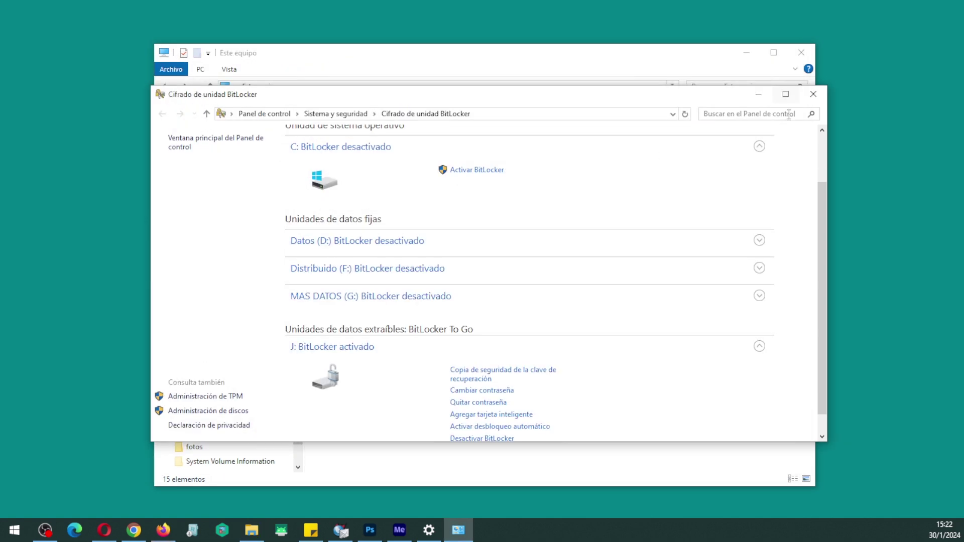
left_click(813, 94)
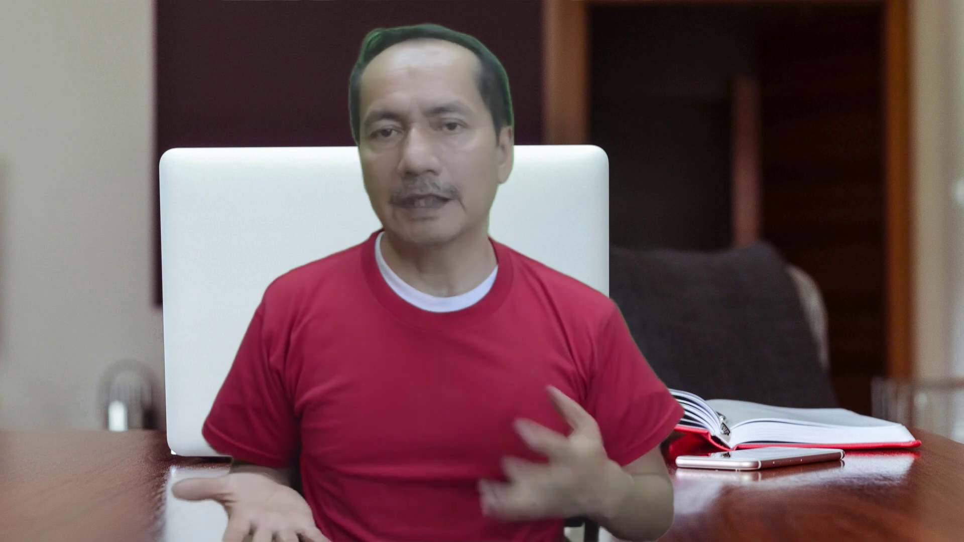